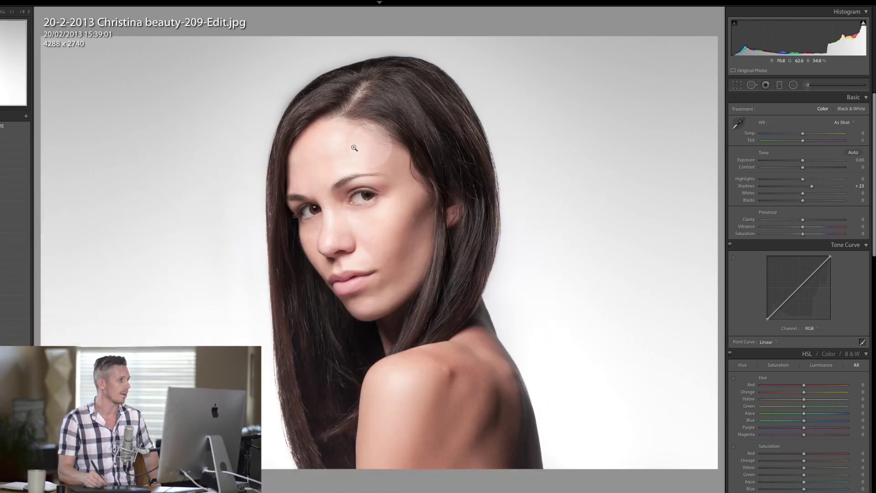
Inspect the eye up close, then shift the Shadows Hue toward purple (264)
left_click(363, 197)
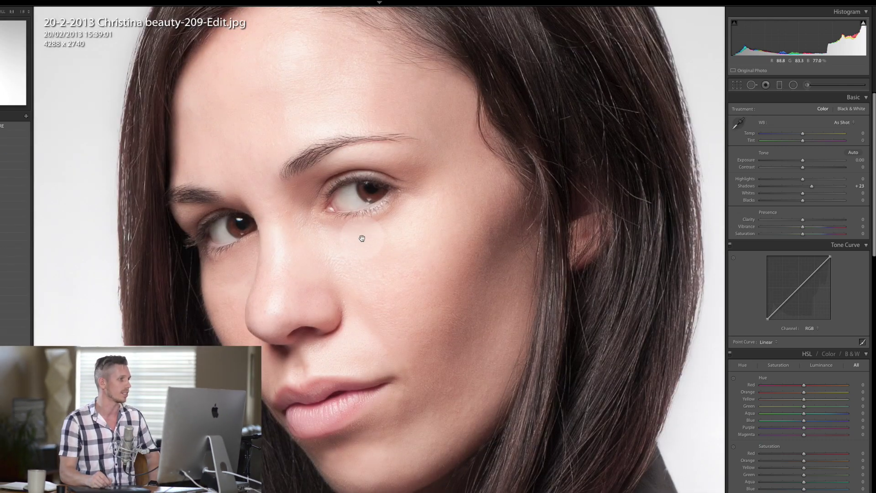
left_click(346, 208)
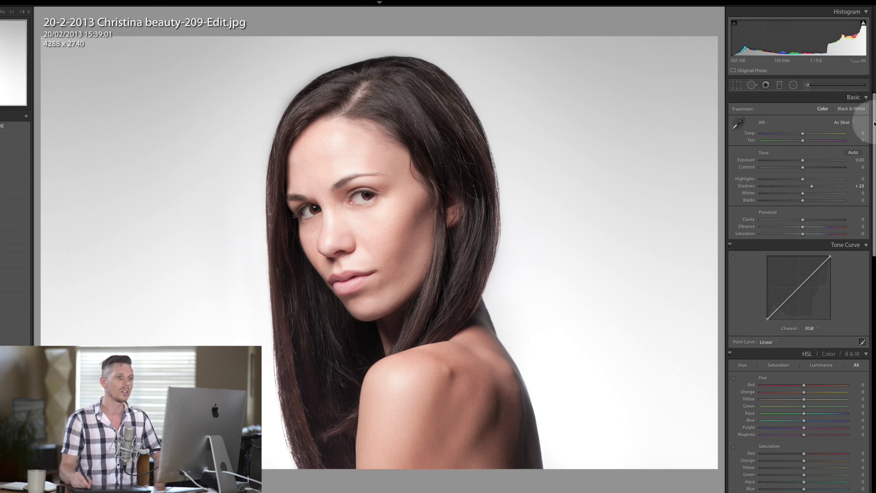
scroll(874, 123, "down", 3)
scroll(867, 150, "down", 3)
scroll(861, 178, "down", 3)
scroll(854, 214, "down", 2)
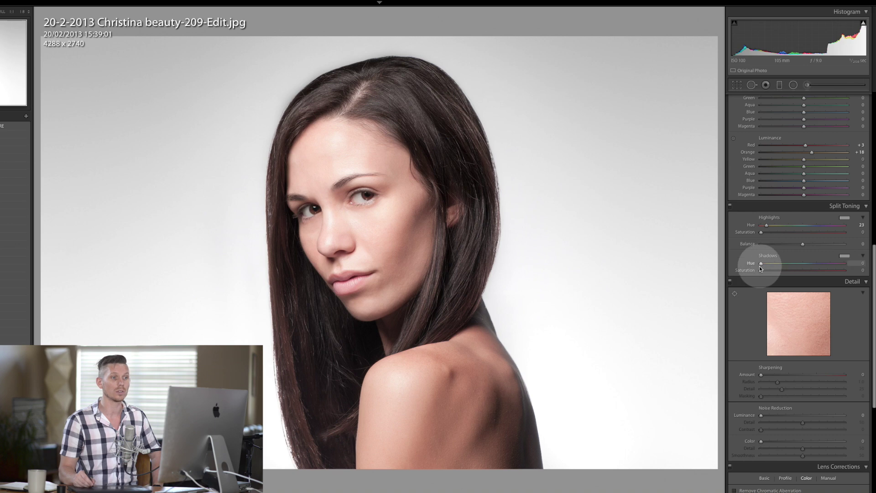
left_click_drag(754, 266, 822, 264)
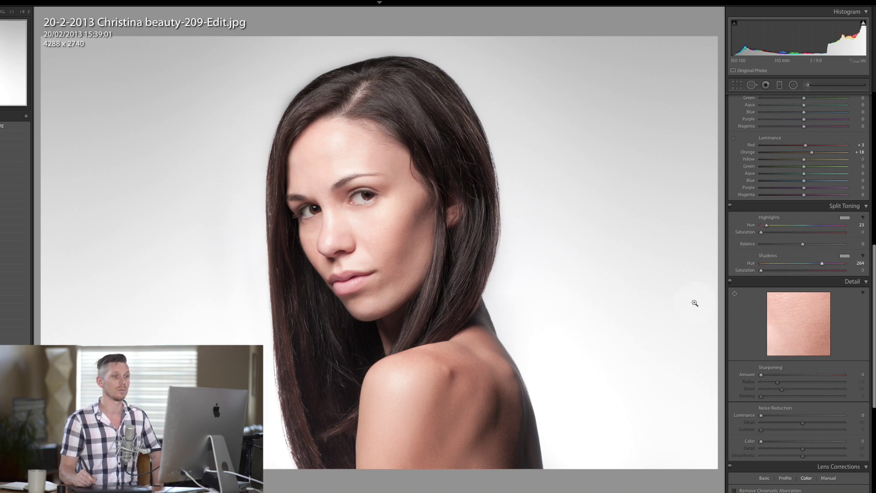
Raise Shadows Saturation to 32 and settle Highlights Saturation at 10
left_click_drag(761, 233, 774, 232)
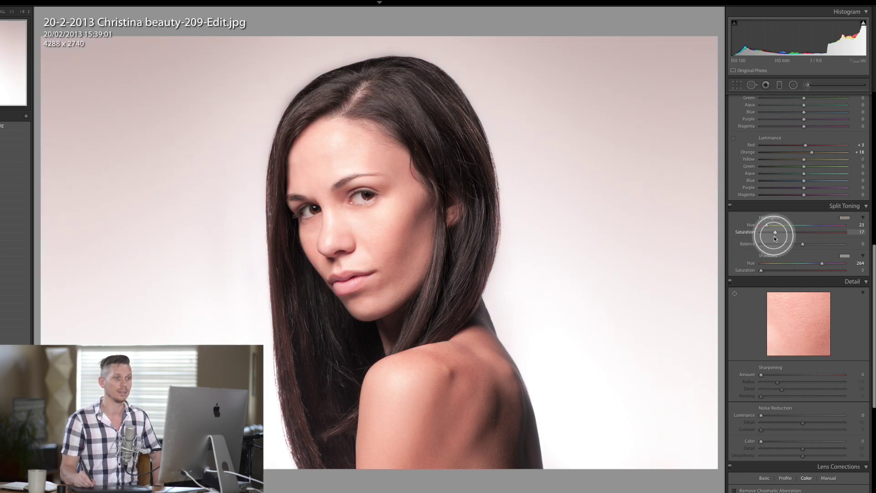
left_click_drag(781, 270, 788, 271)
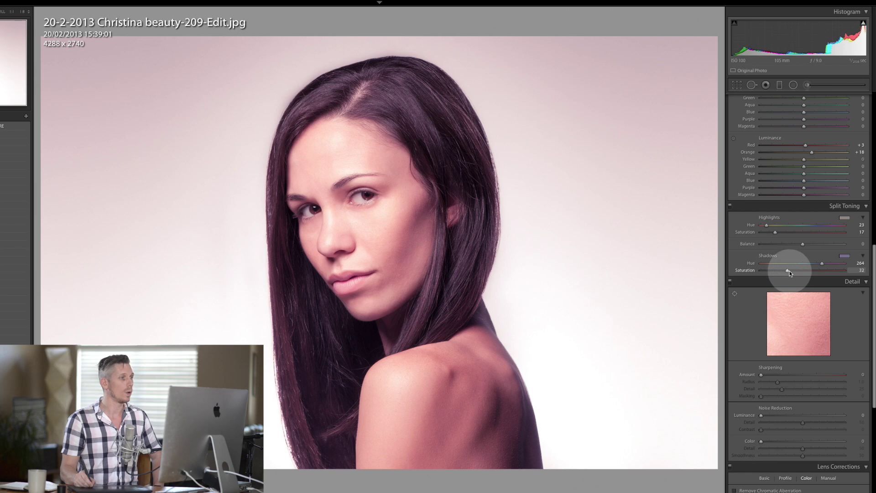
left_click(774, 232)
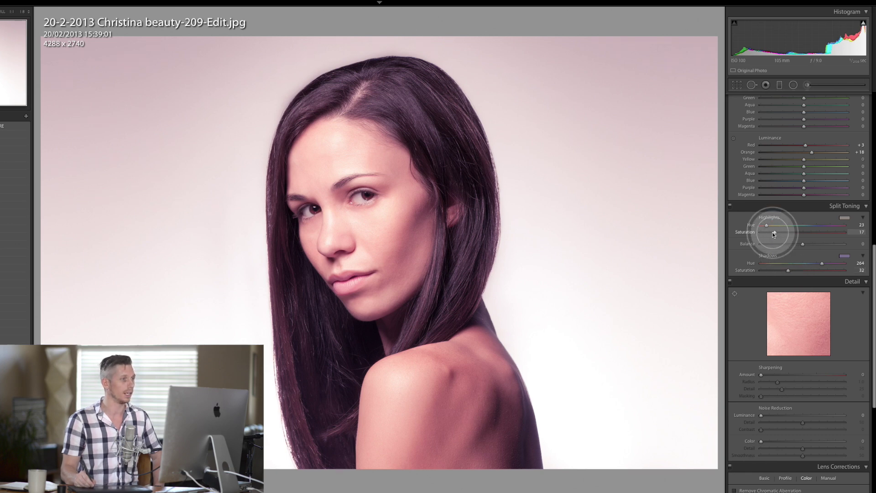
left_click_drag(770, 232, 767, 234)
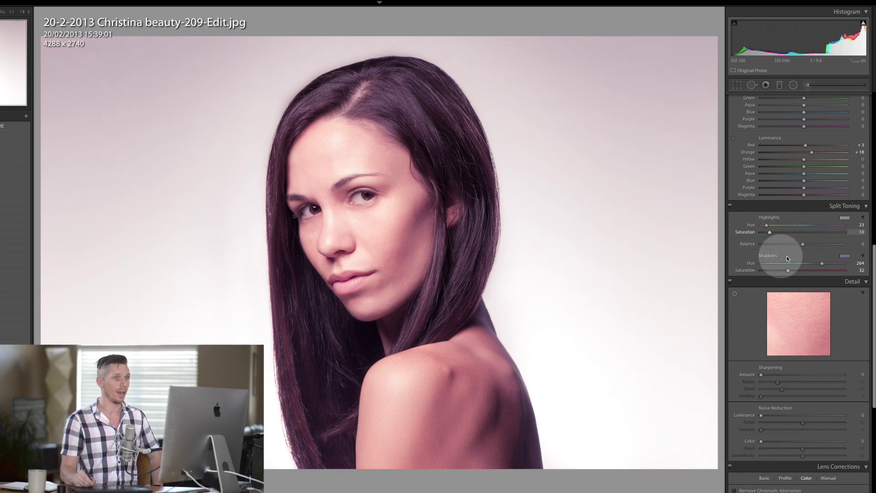
Pick a blue-teal shadow tint (hue 215, saturation 50) from the Shadows swatch
left_click(844, 255)
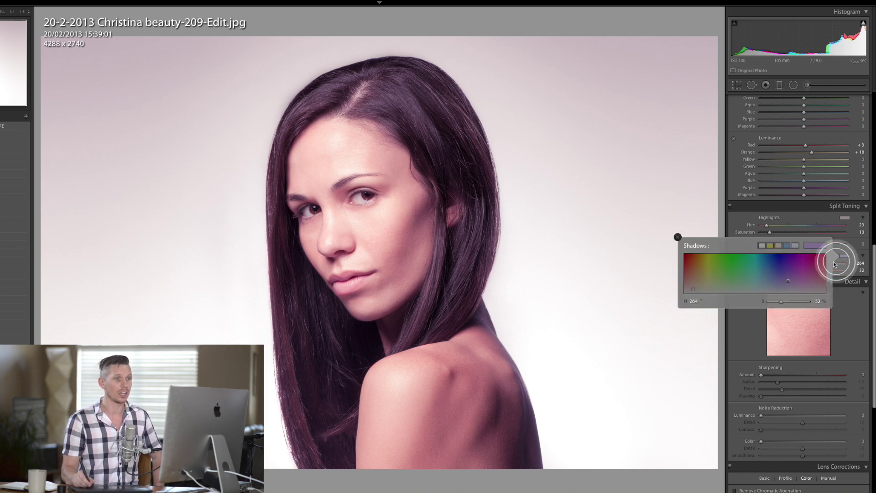
left_click(784, 248)
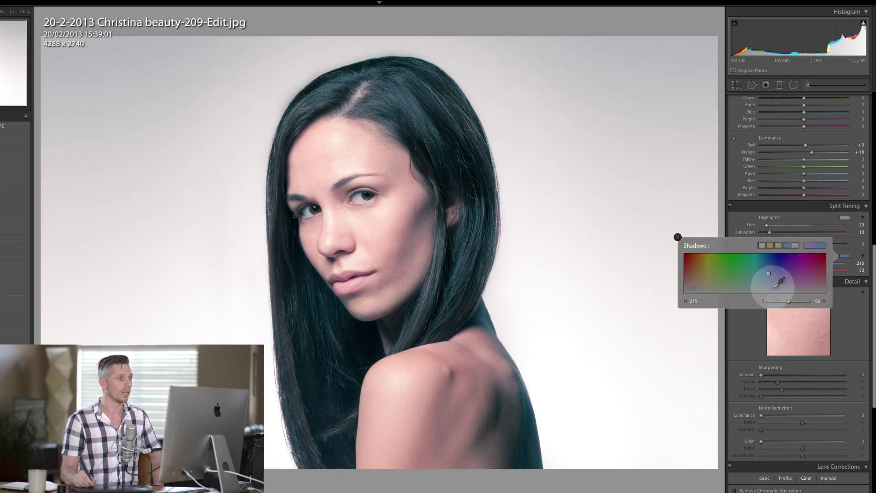
left_click(732, 226)
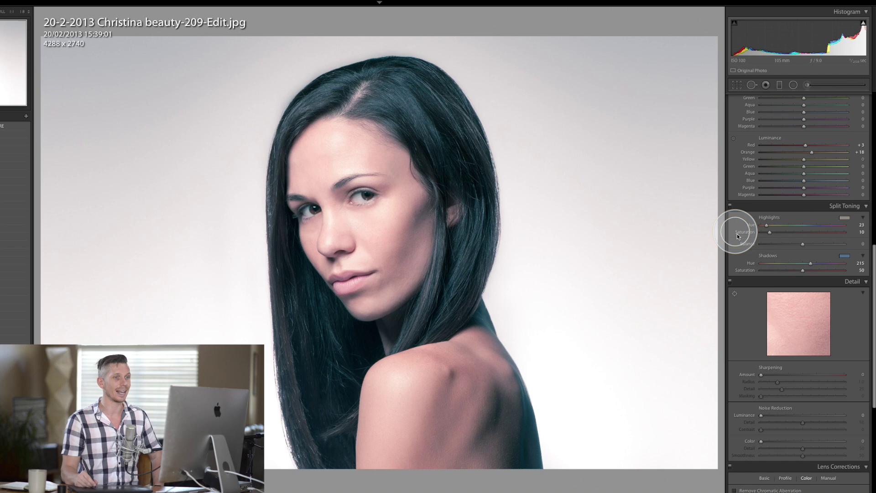
Pick a warm yellow highlight tint (hue 52), then lower its saturation to about 40
left_click(805, 270)
left_click(844, 218)
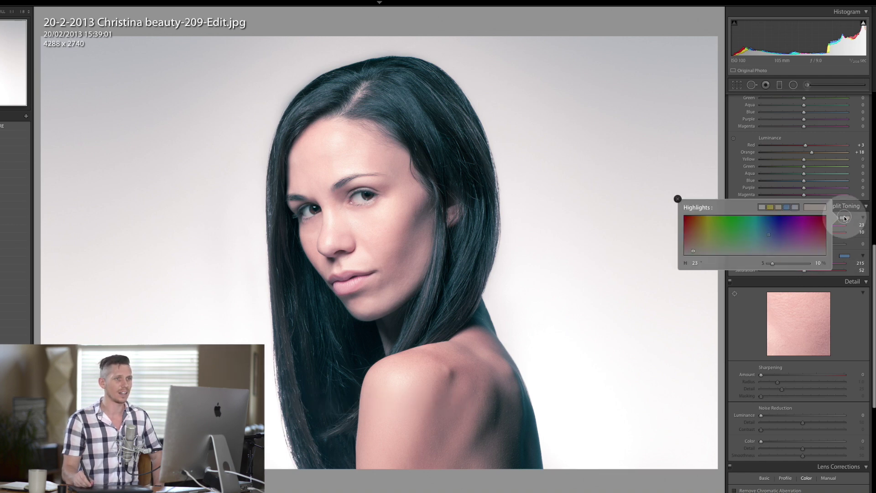
left_click_drag(844, 217, 768, 217)
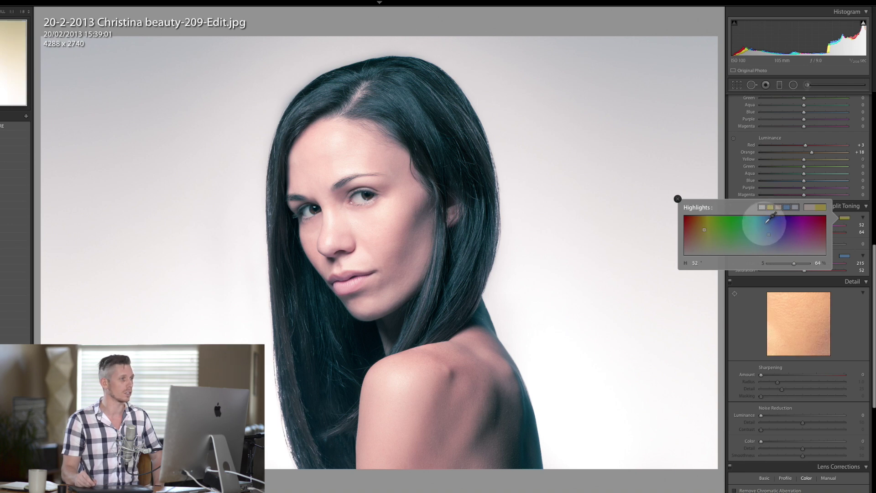
left_click(836, 246)
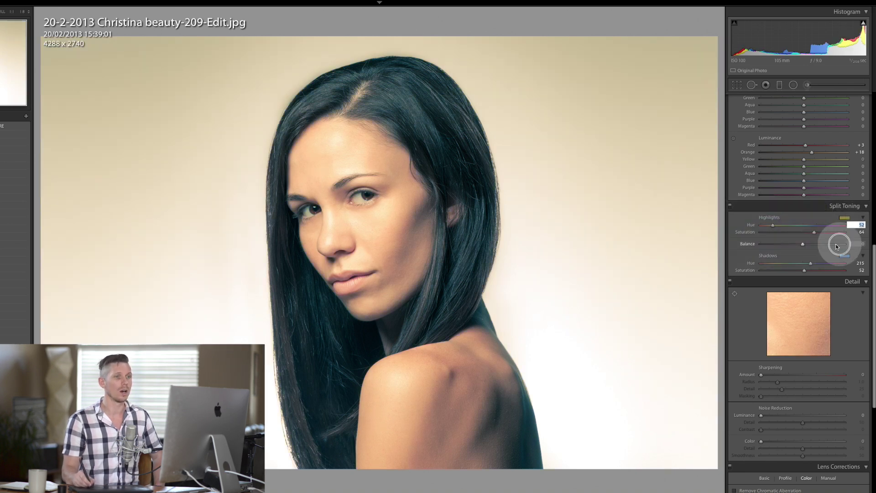
left_click(793, 232)
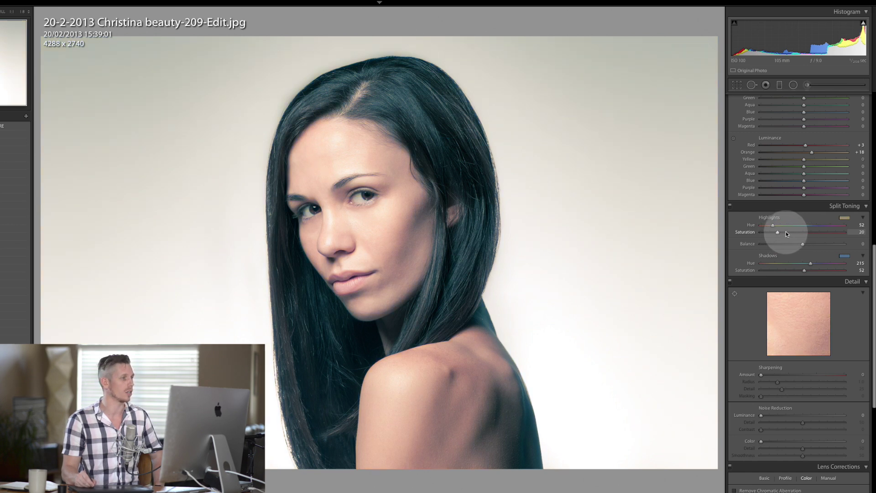
left_click(794, 231)
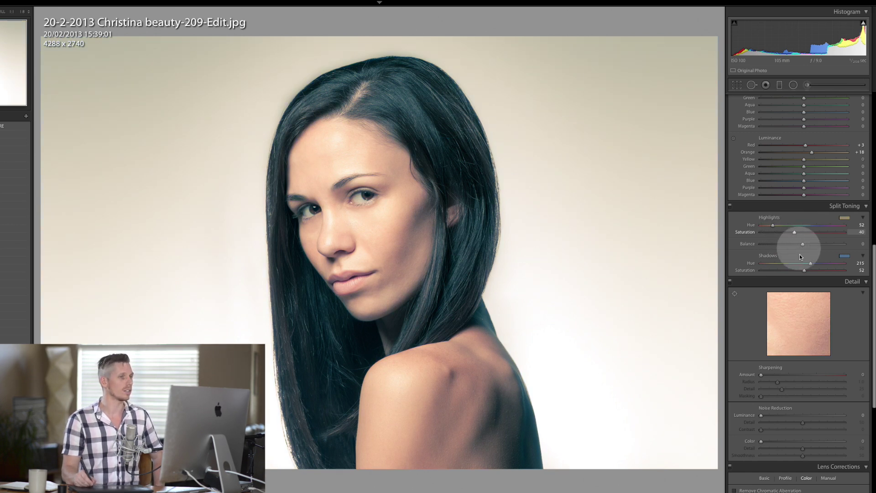
Try the Split Toning Balance toward shadows and highlights, finally leaving it at +22
left_click_drag(802, 244, 814, 244)
left_click(797, 244)
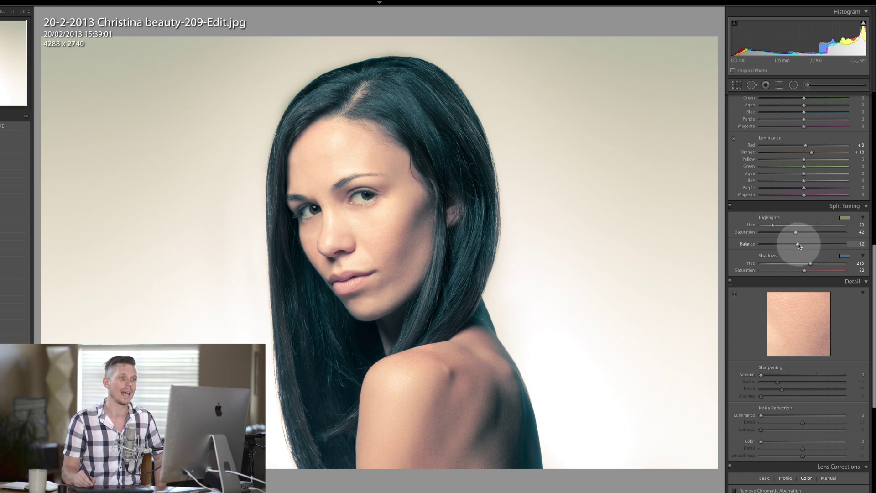
left_click_drag(798, 244, 804, 244)
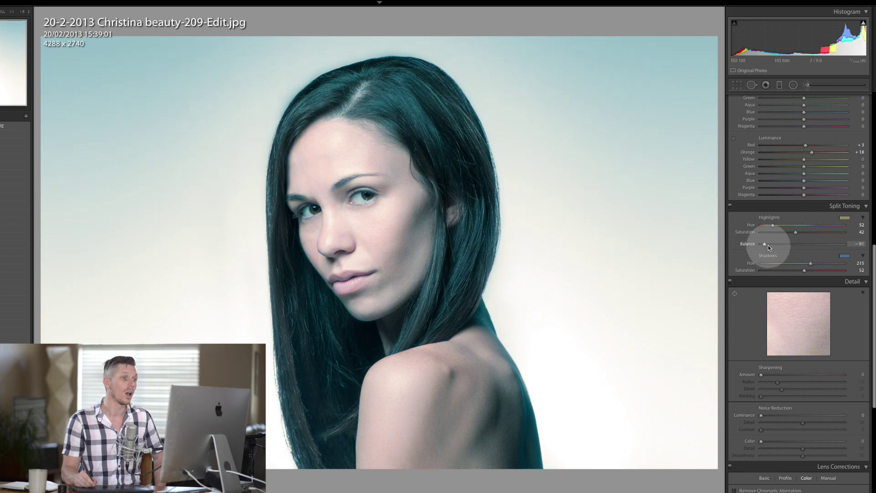
left_click_drag(768, 246, 774, 259)
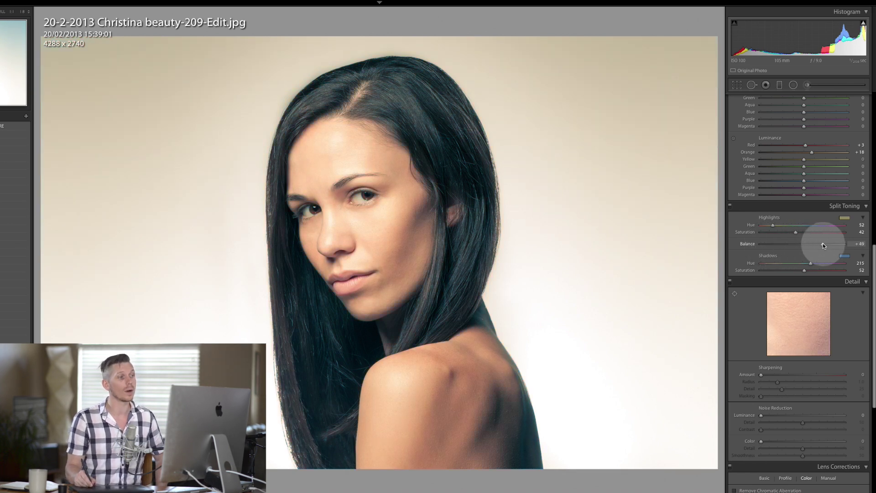
left_click_drag(821, 246, 820, 244)
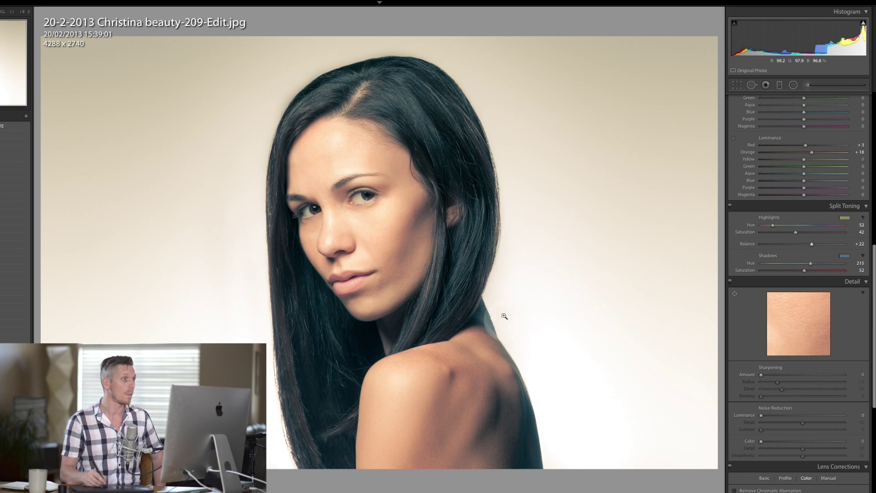
Move the Highlights Hue slider toward a yellower warmth, aiming for 60
left_click(772, 226)
left_click_drag(772, 232, 770, 228)
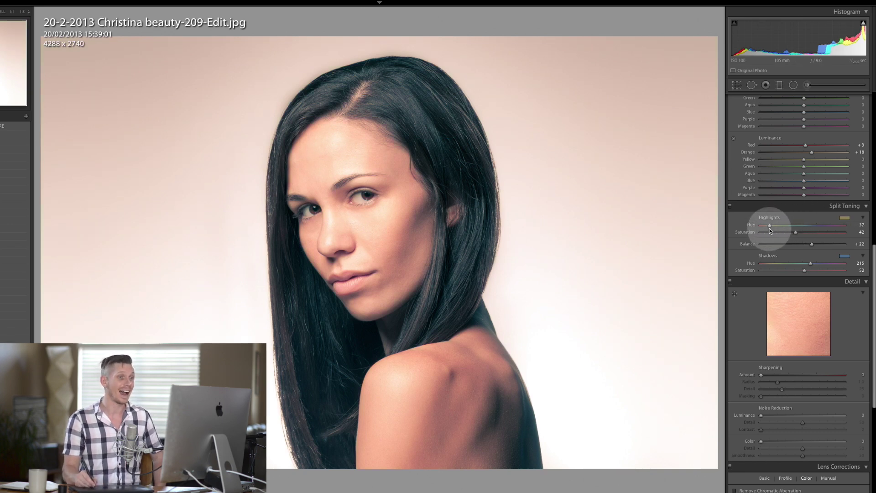